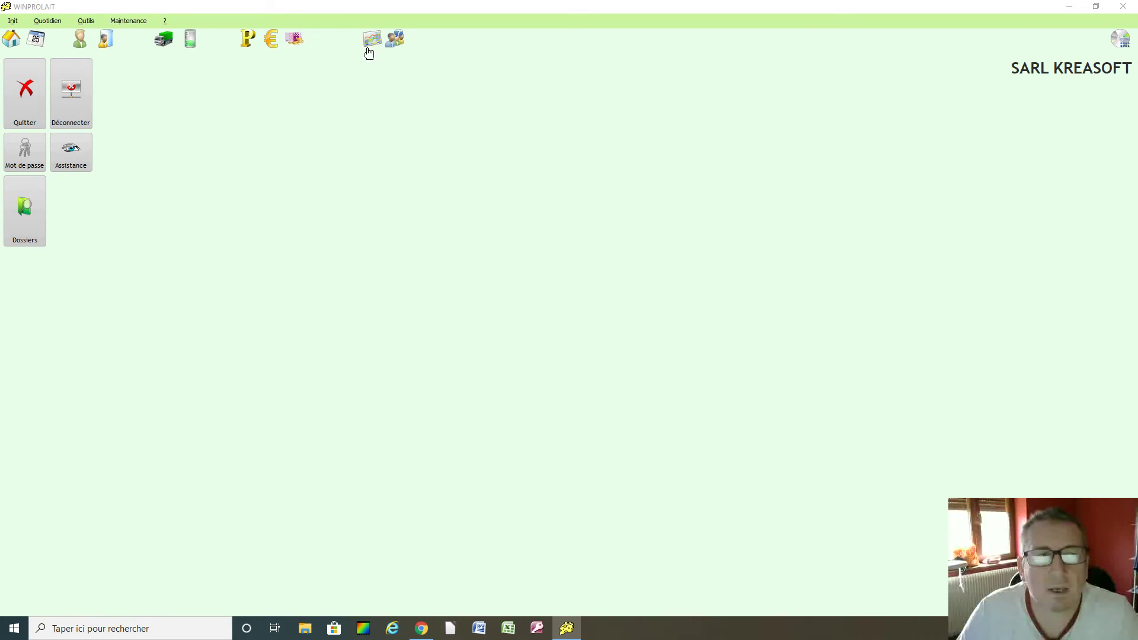
# Step: Review the commands offered for initialisation, daily work, tools and maintenance
pyautogui.click(13, 24)
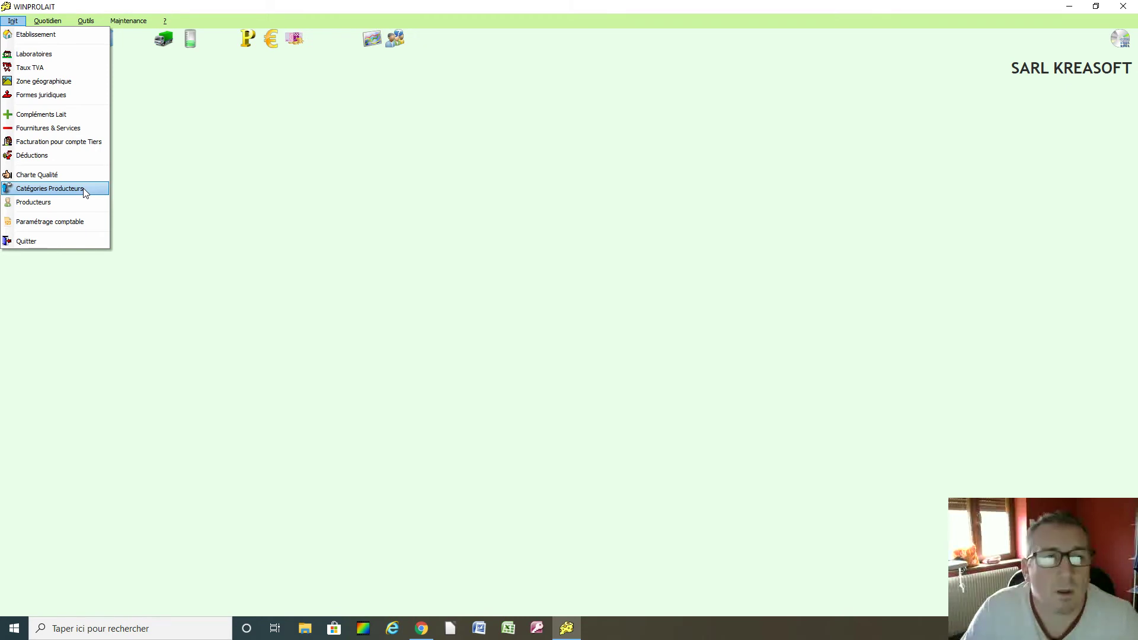
pyautogui.click(187, 137)
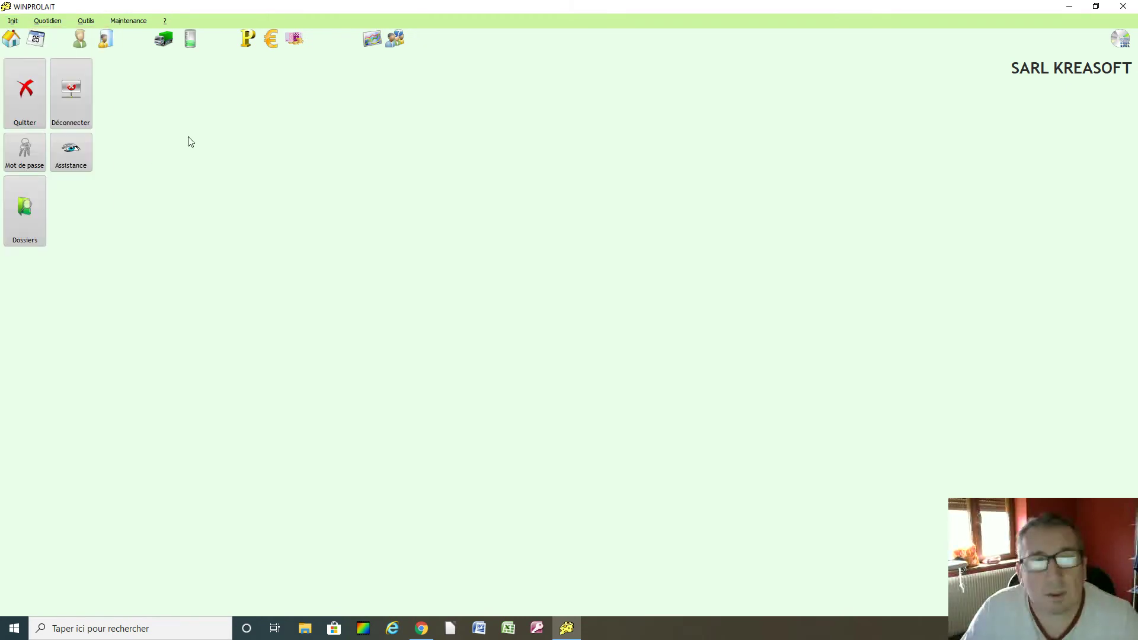
pyautogui.click(47, 21)
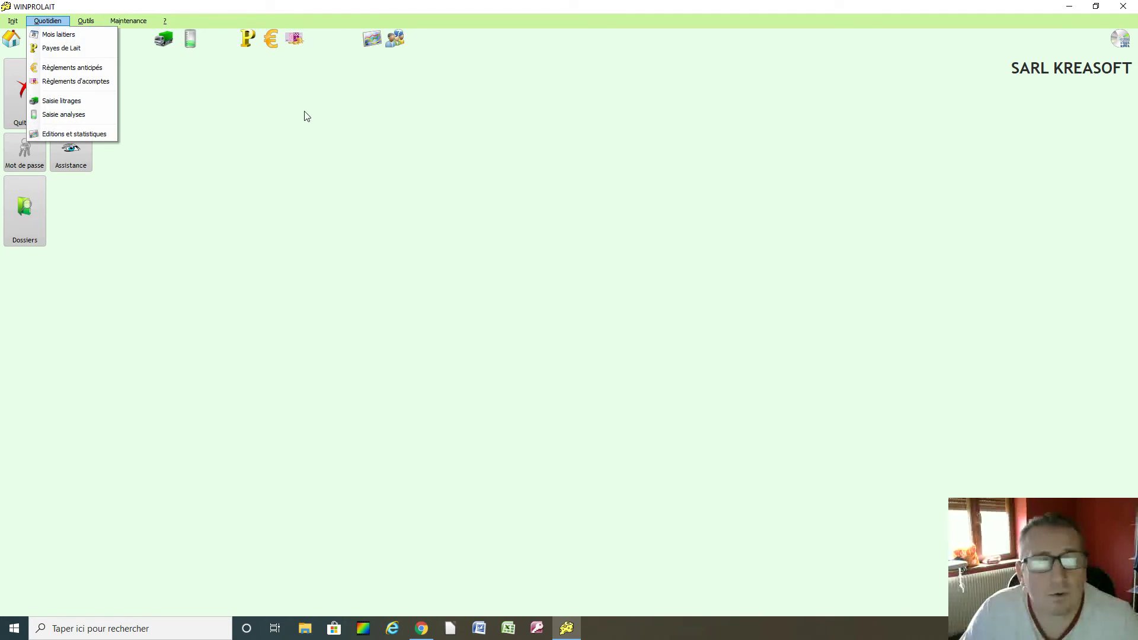
pyautogui.click(291, 129)
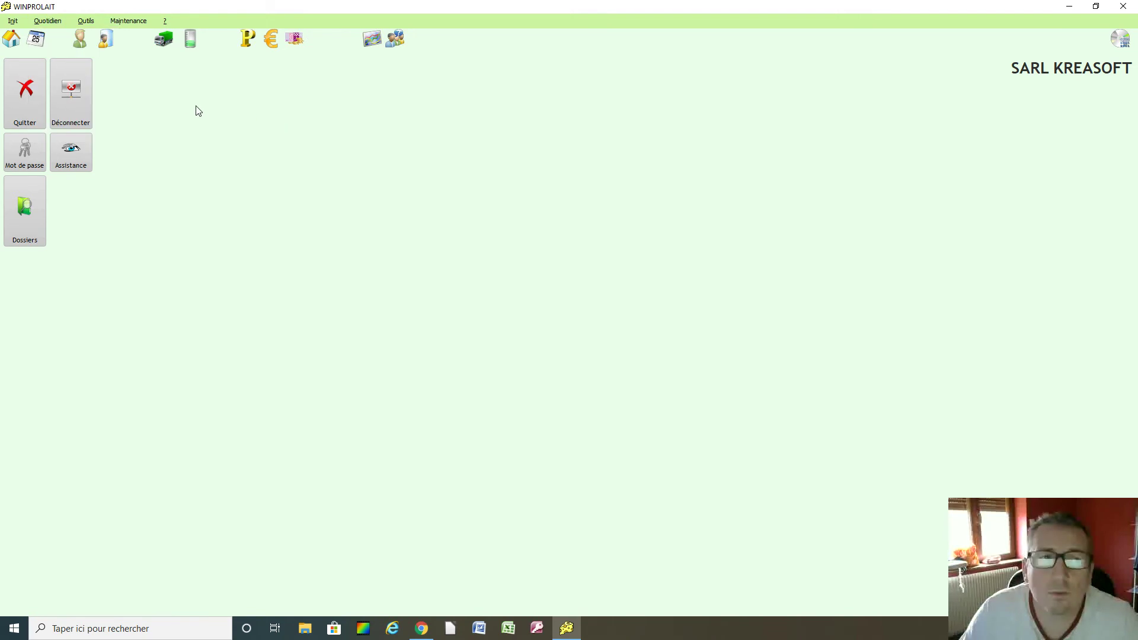
pyautogui.click(86, 21)
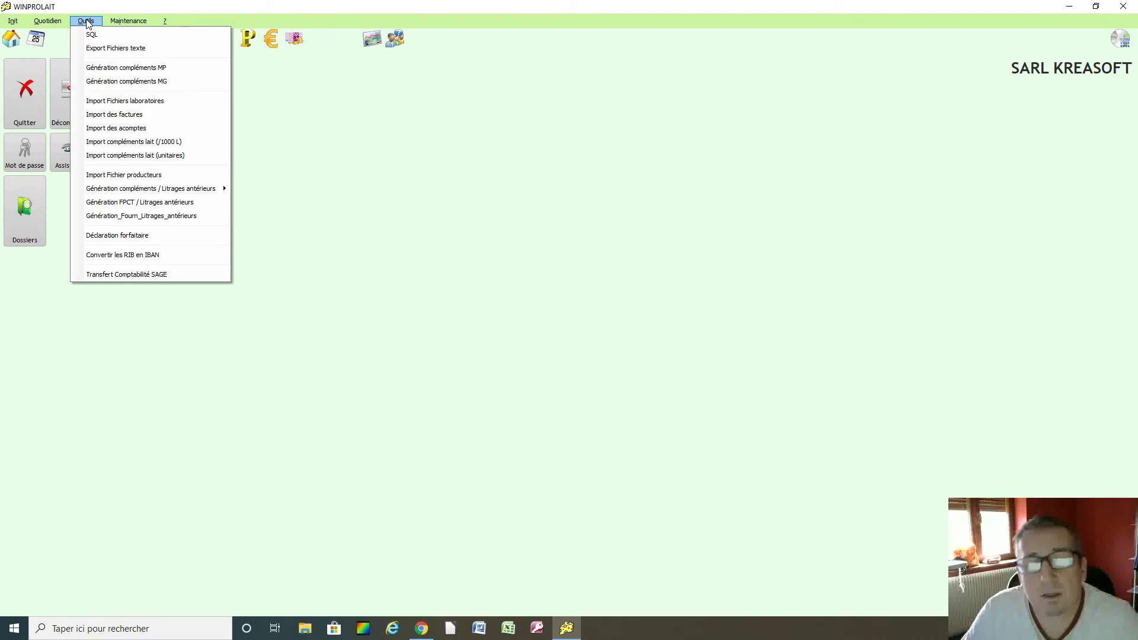
pyautogui.click(127, 21)
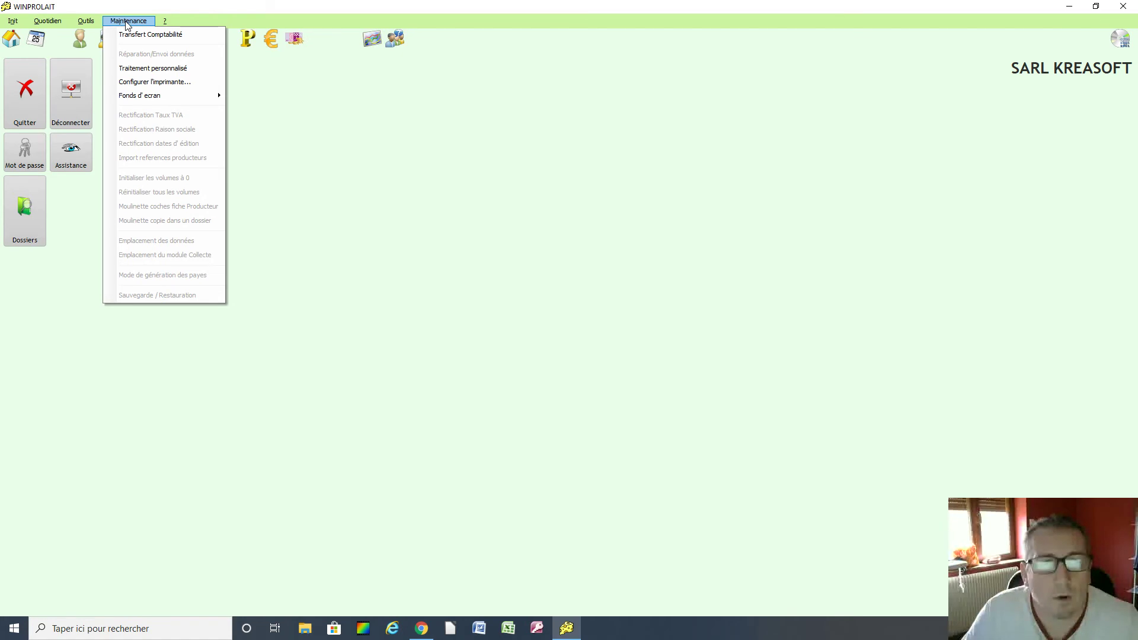
pyautogui.click(374, 157)
# Step: View the establishment record and the list of dairy months, closing each without changes
pyautogui.click(12, 41)
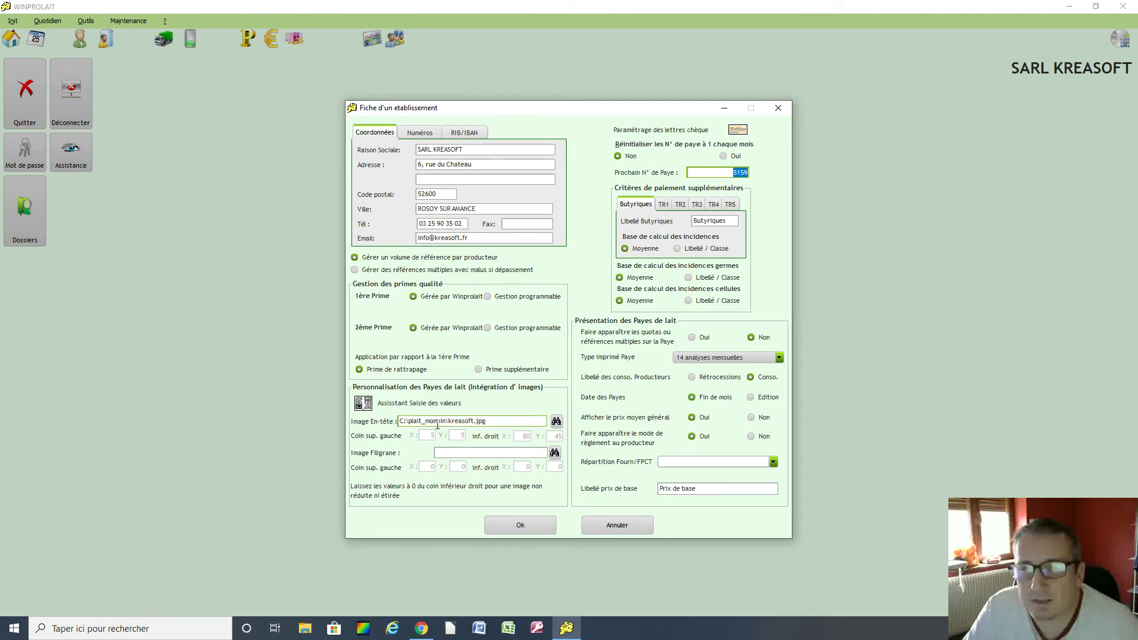
pyautogui.moveTo(442, 421)
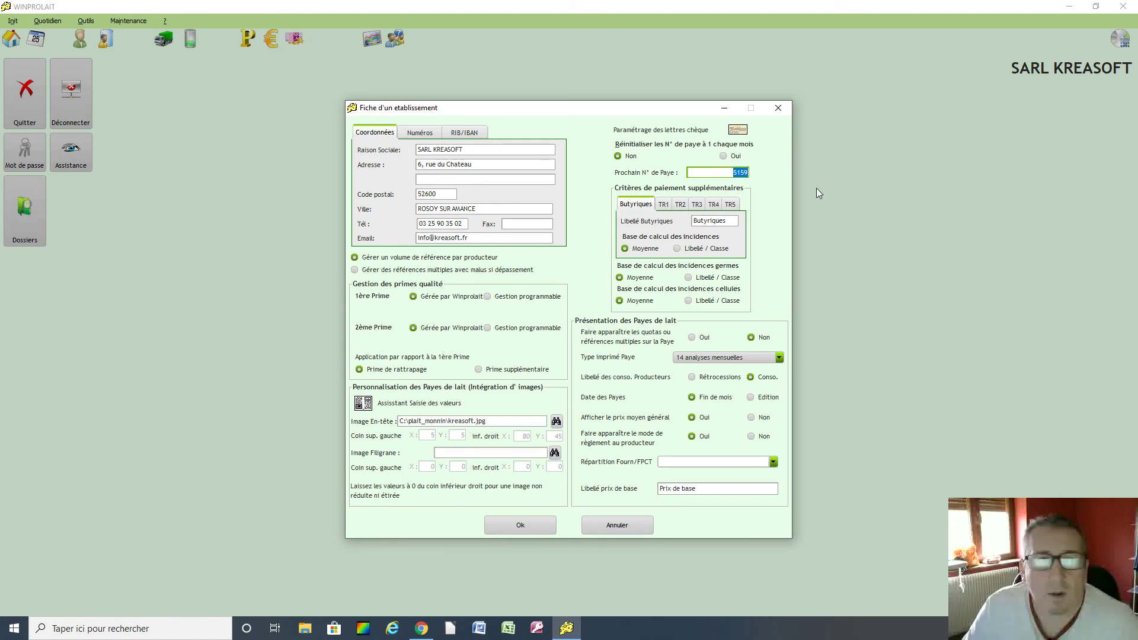
pyautogui.click(777, 109)
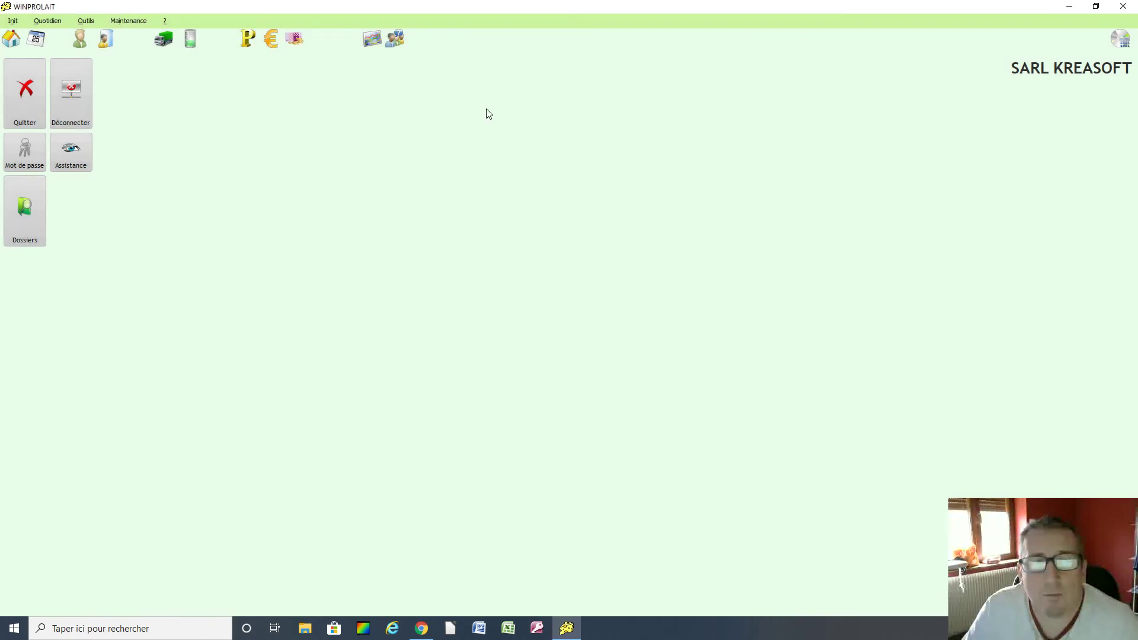
pyautogui.click(39, 45)
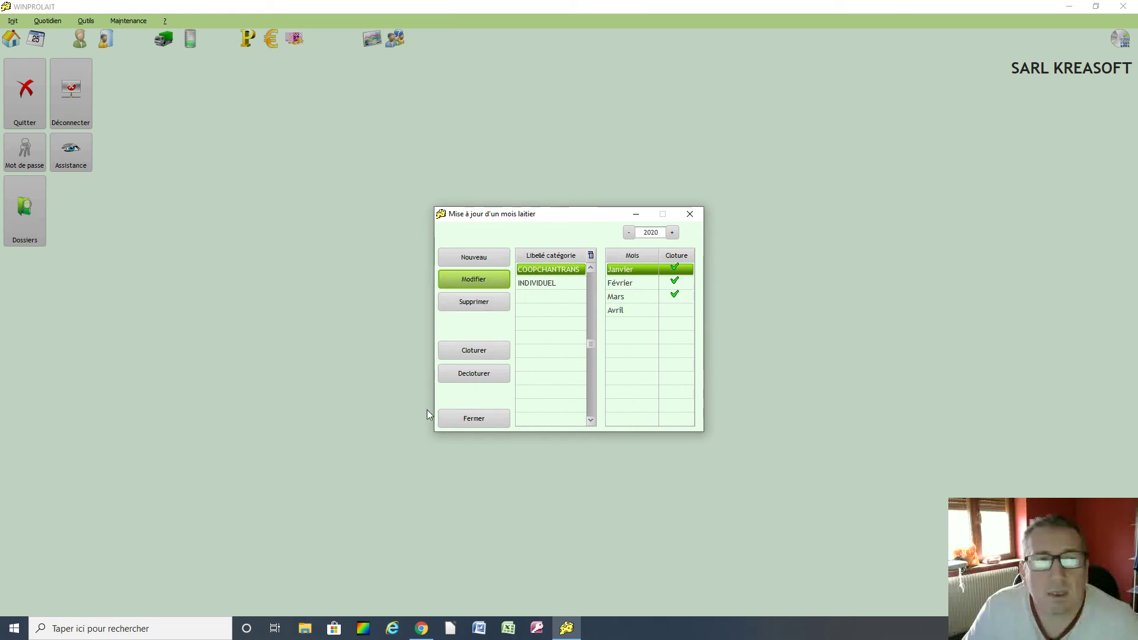
pyautogui.click(474, 418)
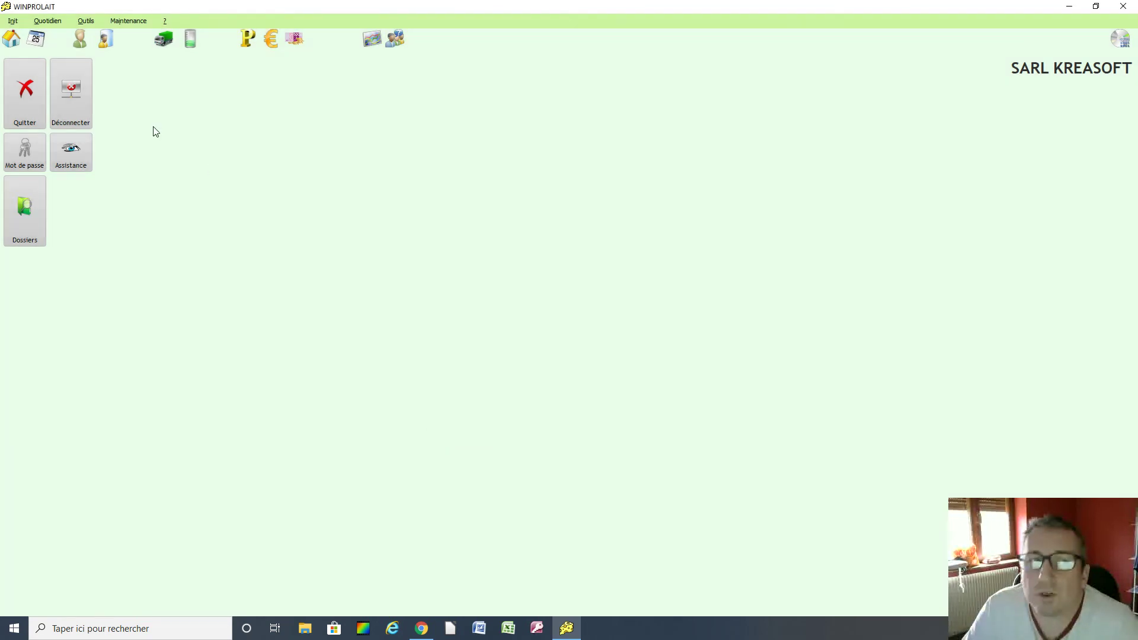
# Step: View the producer list and the producers' reference volumes, closing each without changes
pyautogui.click(80, 41)
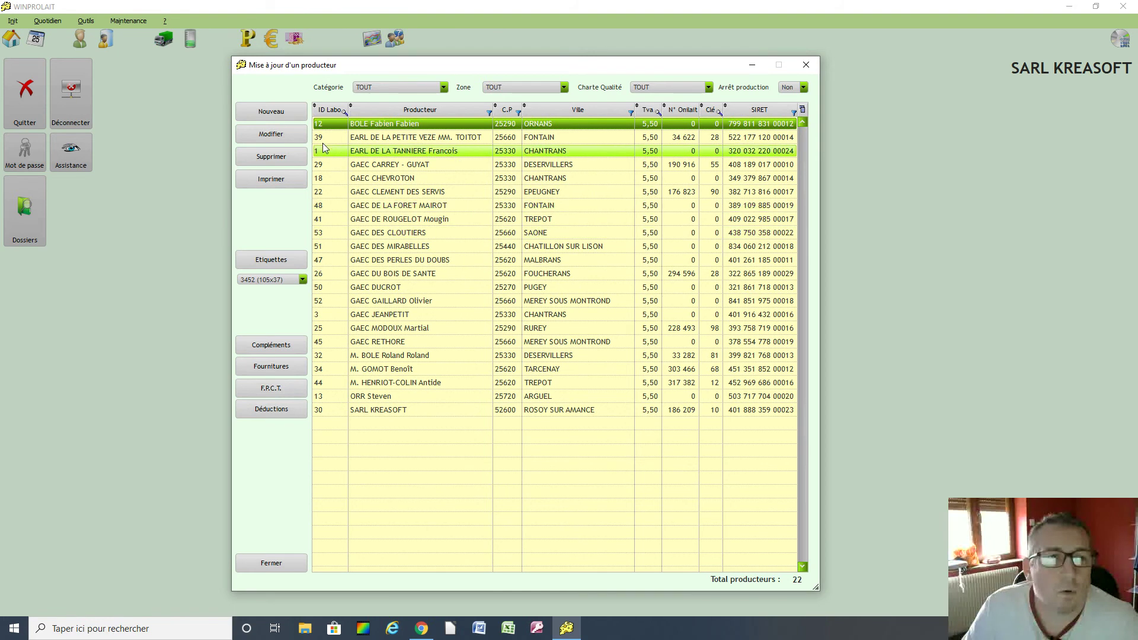
pyautogui.click(806, 64)
pyautogui.click(106, 40)
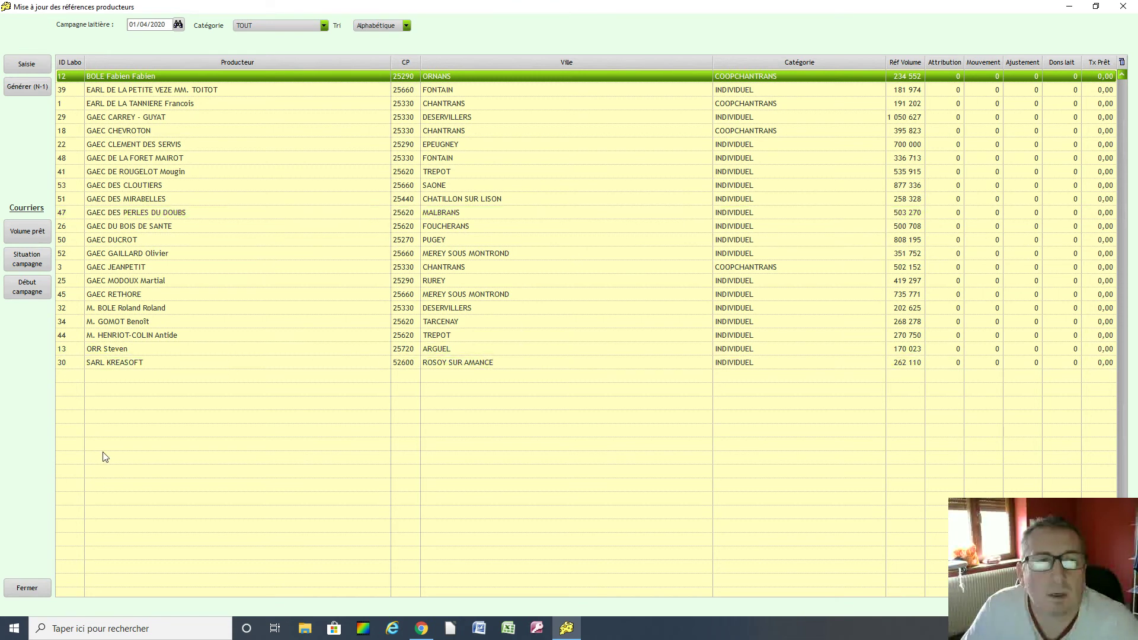
pyautogui.click(26, 585)
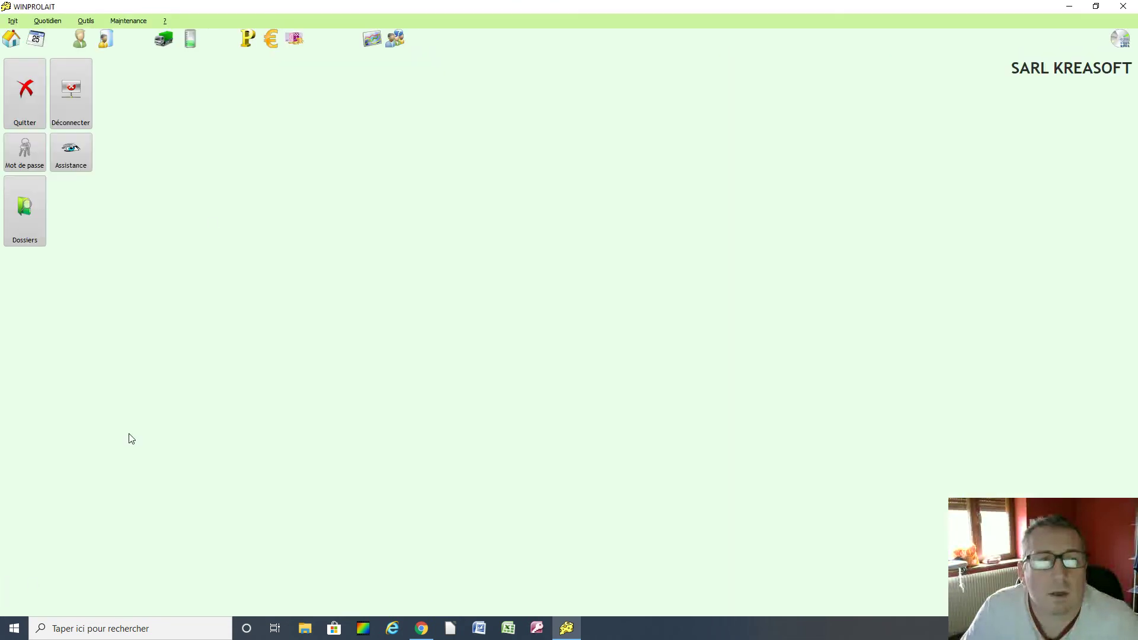
# Step: Examine the milk analyses of two different producers for April 2020 and close the analyses window
pyautogui.click(191, 43)
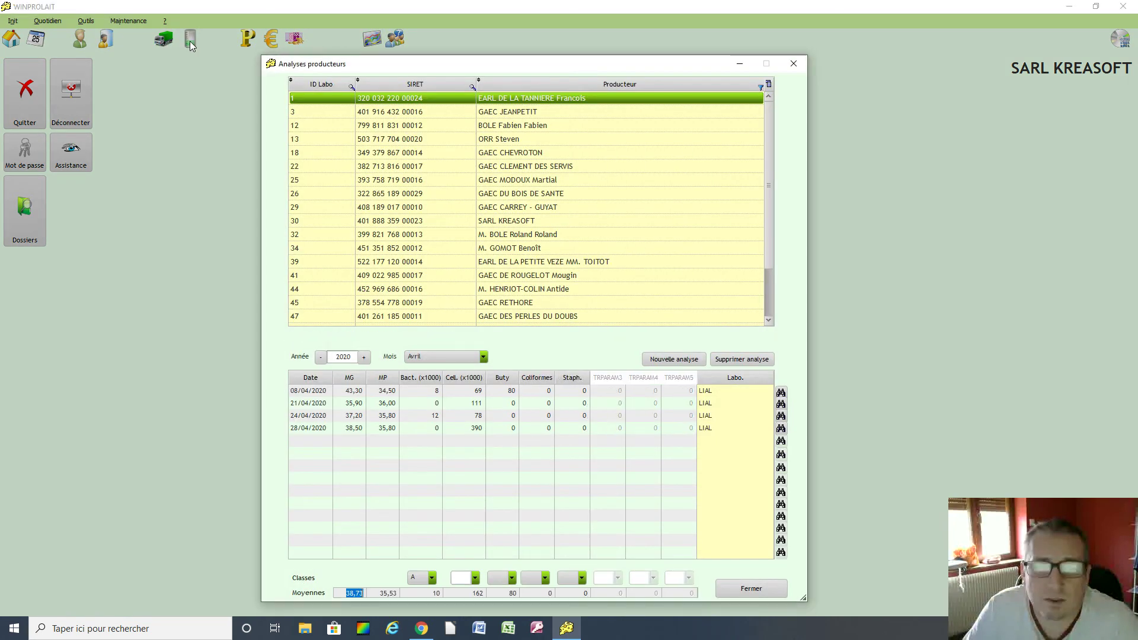
pyautogui.click(521, 139)
pyautogui.click(521, 181)
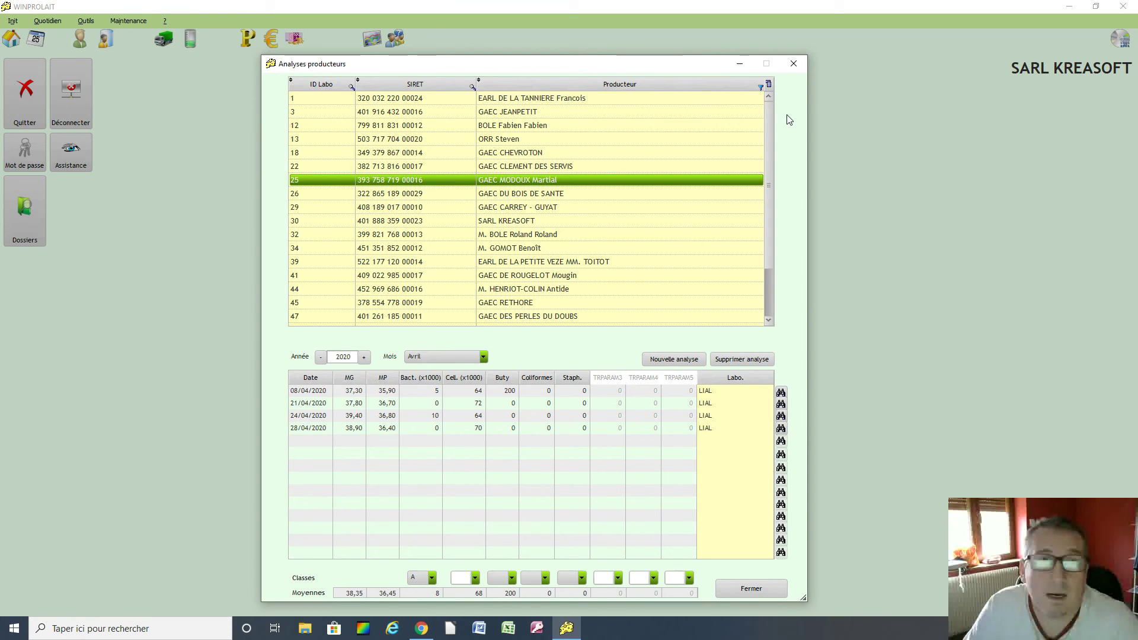
pyautogui.click(801, 69)
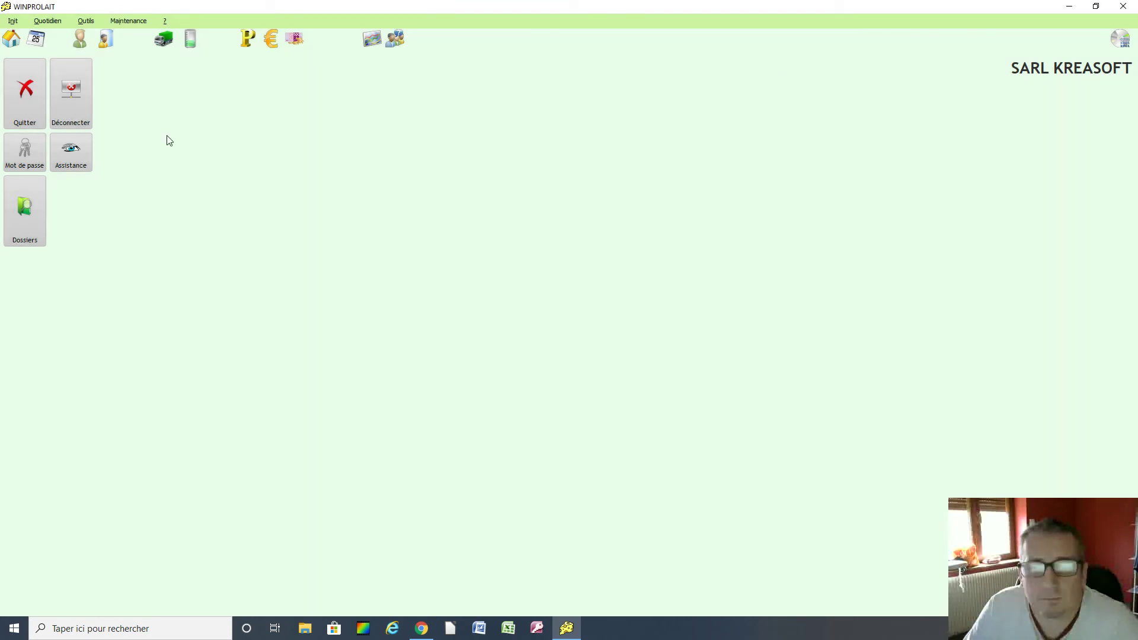
# Step: View the milk payments of the producers for April 2020 and close the window
pyautogui.click(247, 41)
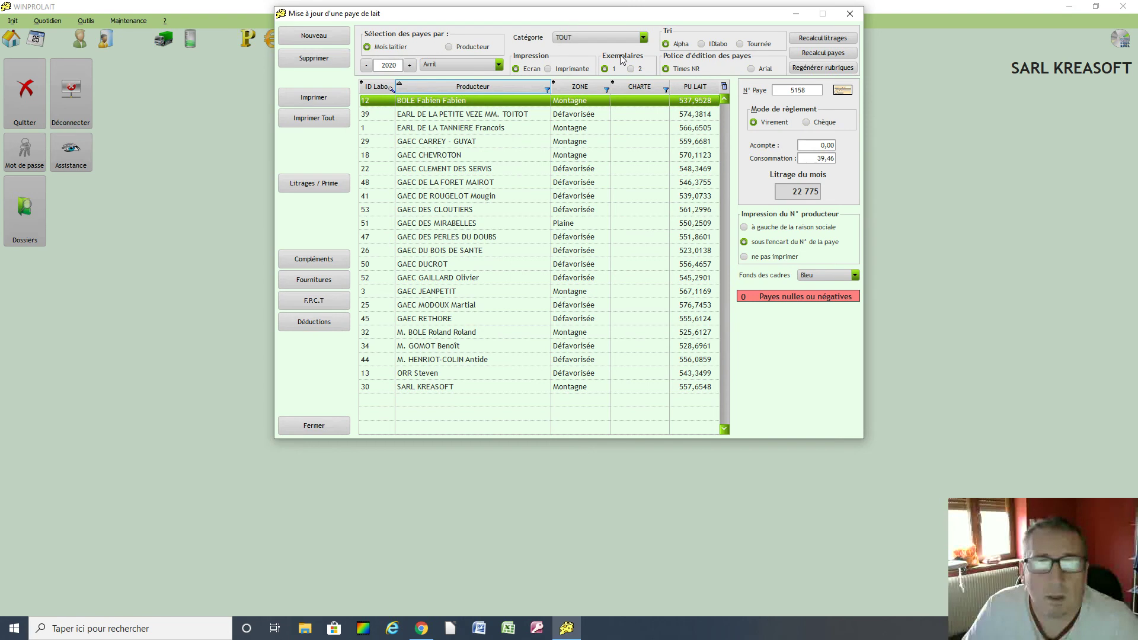
pyautogui.click(334, 423)
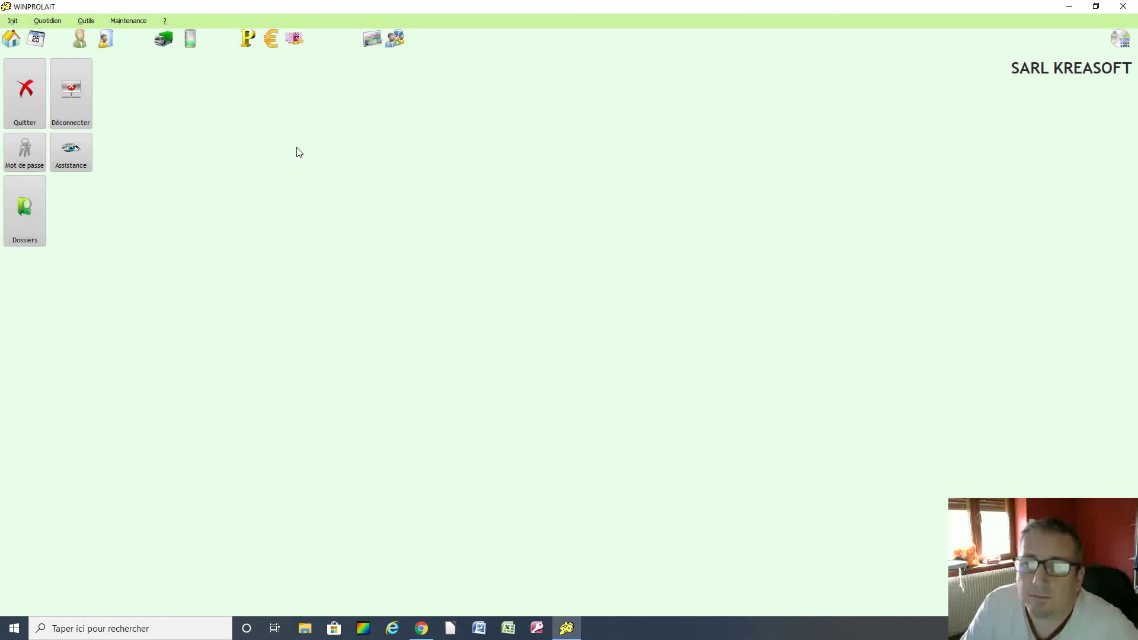
# Step: View the early settlements and the advance payments for April 2020, closing each without generating anything
pyautogui.click(272, 42)
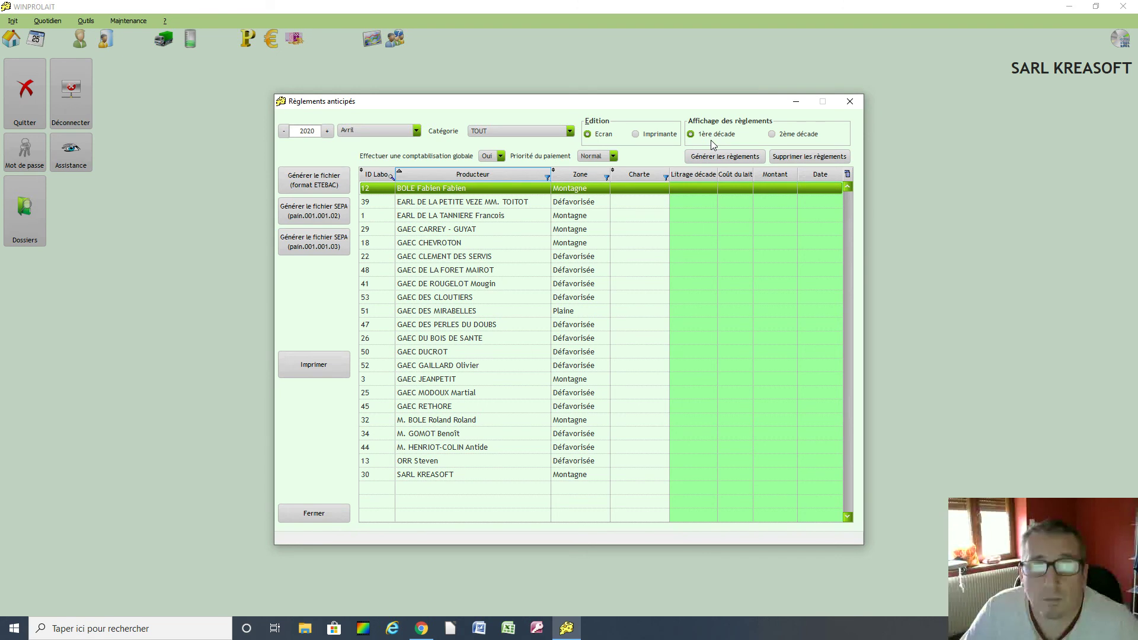
pyautogui.click(324, 513)
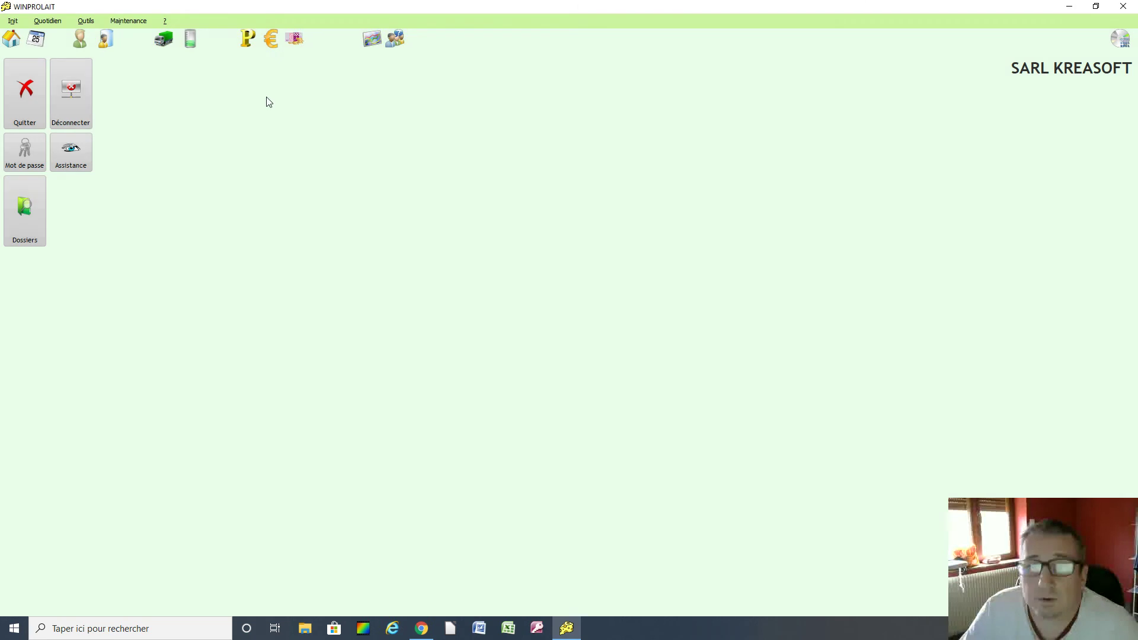
pyautogui.click(292, 41)
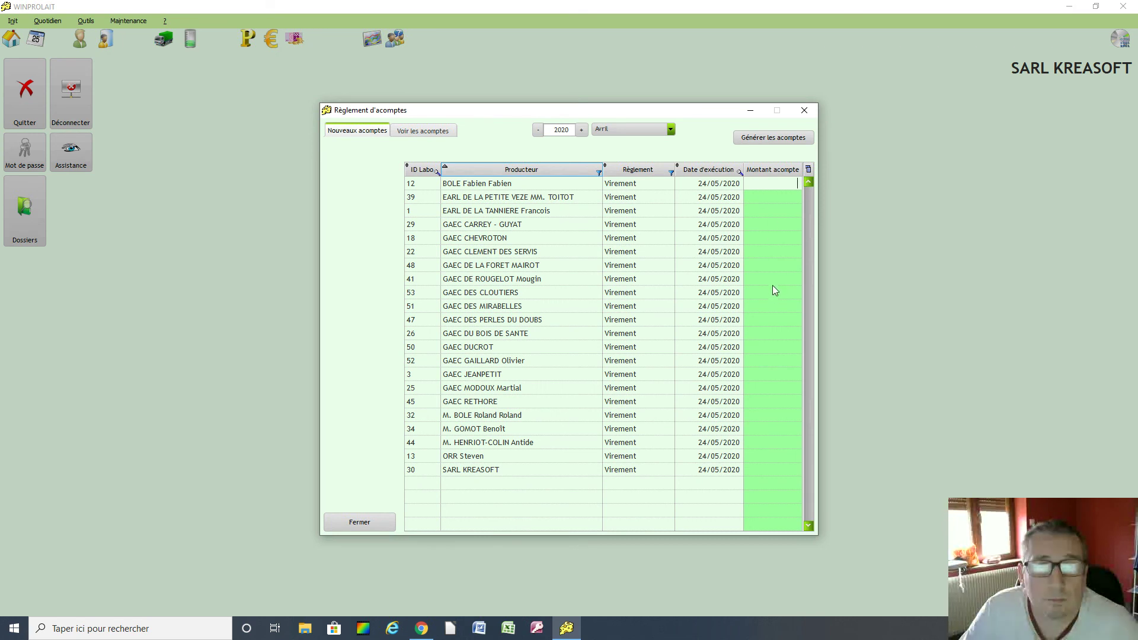
pyautogui.click(378, 521)
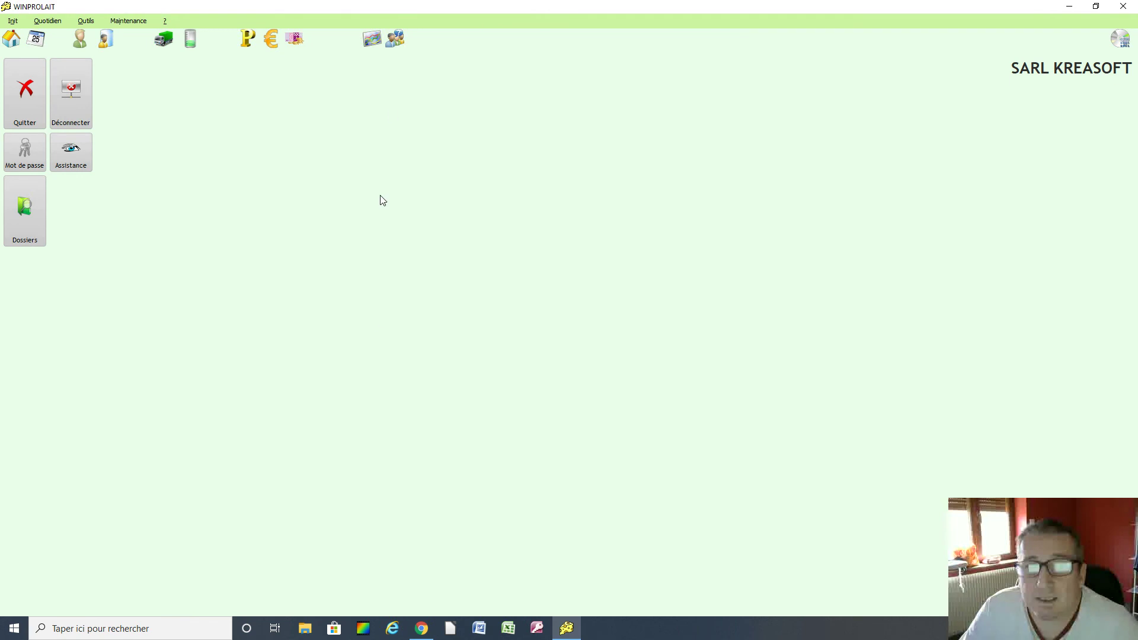
# Step: Review the available editions and statistics: journals, graphs, serial editions and cumulative item totals, and close them
pyautogui.click(373, 40)
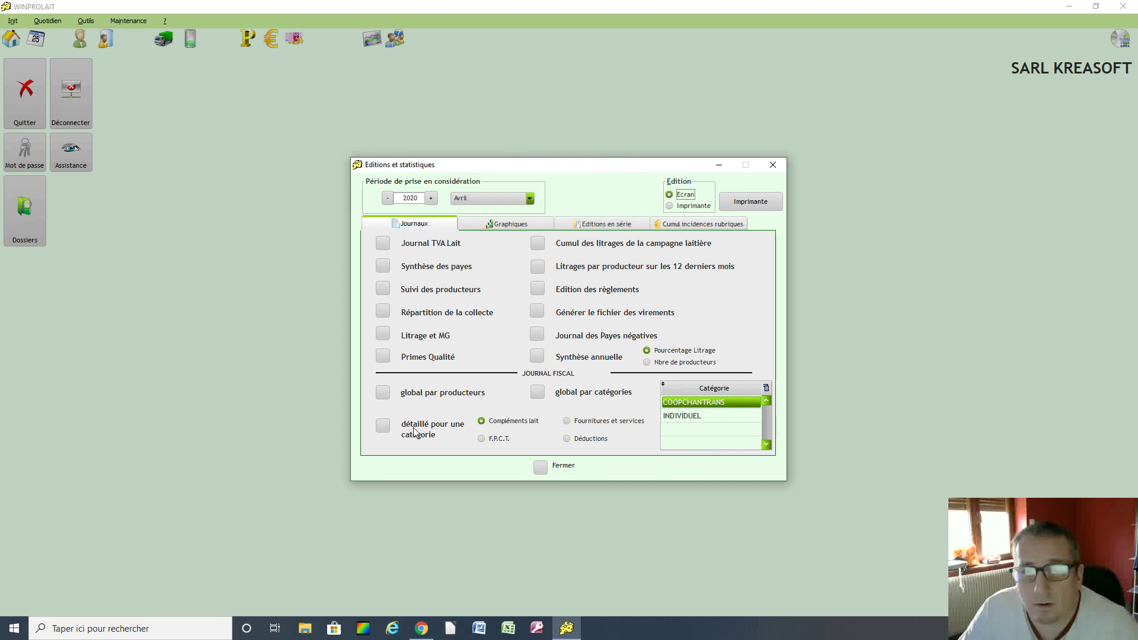
pyautogui.click(499, 226)
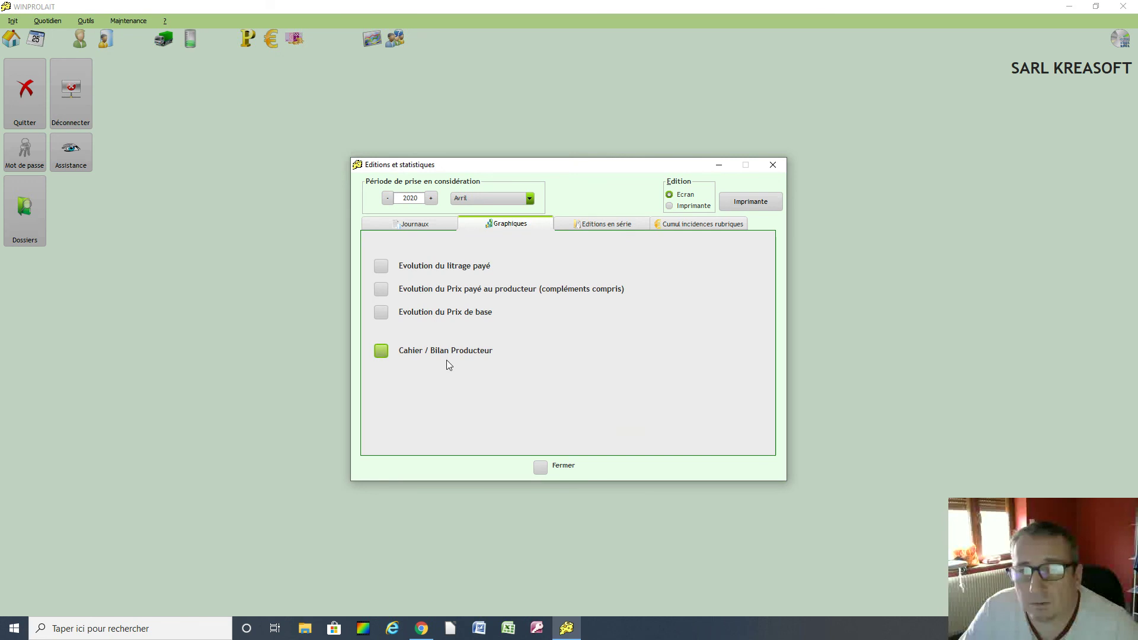
pyautogui.click(602, 225)
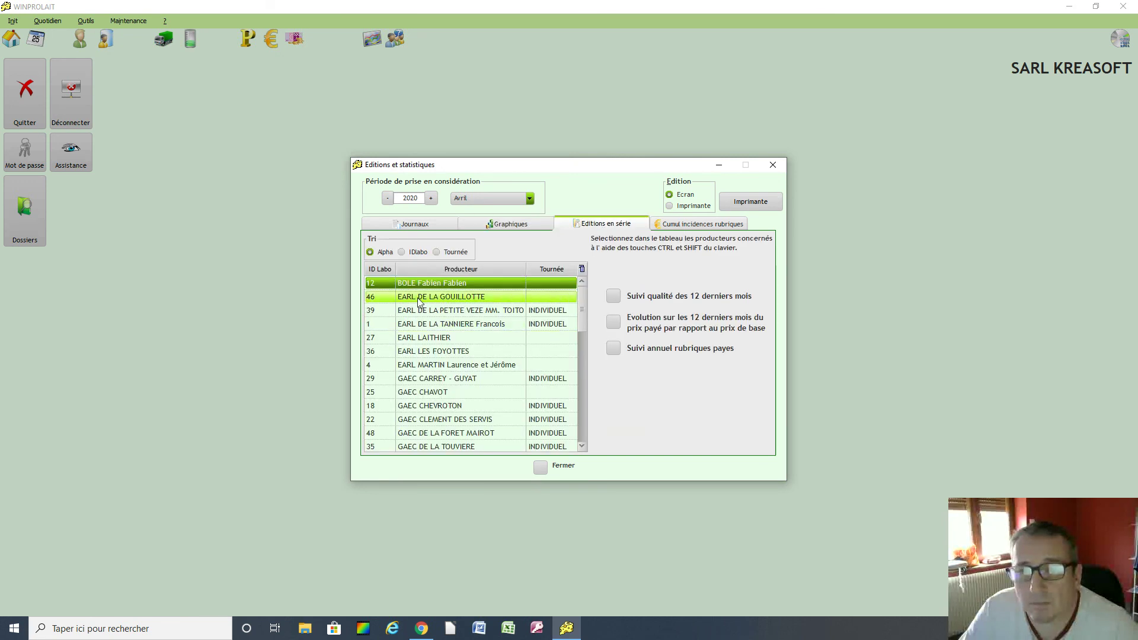
pyautogui.click(681, 228)
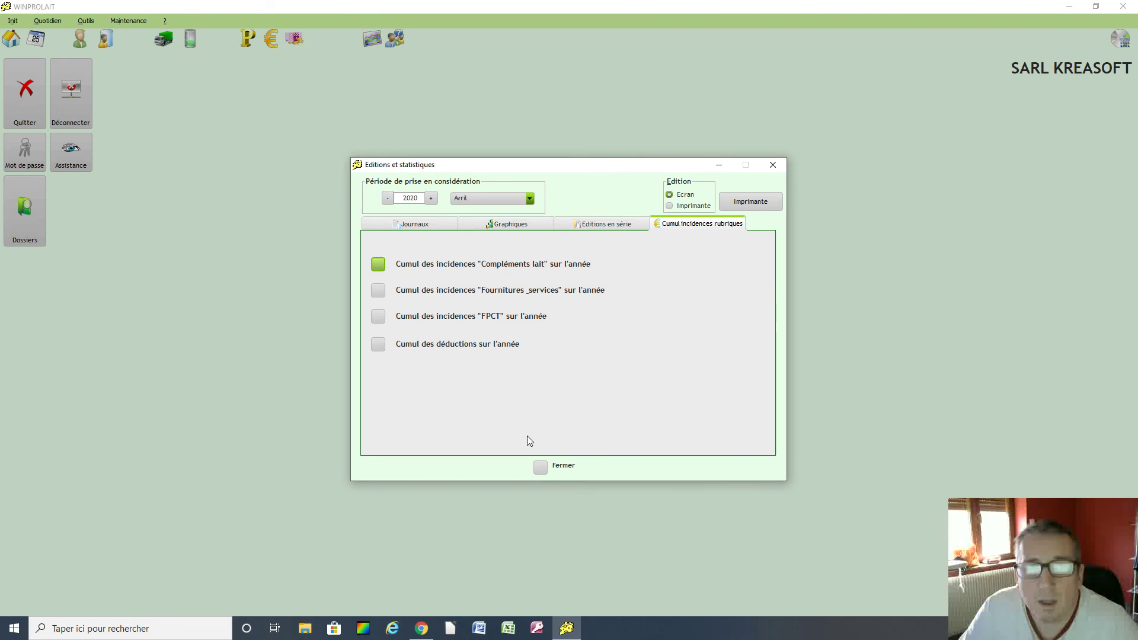
pyautogui.click(540, 471)
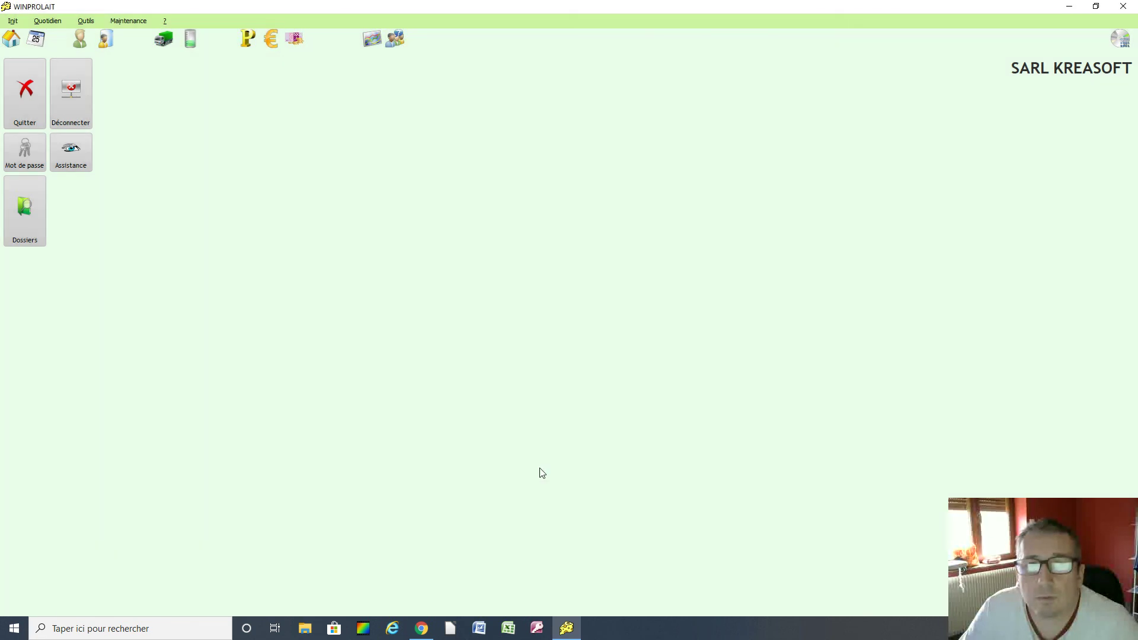
# Step: Open the laboratory results query, set its MG criterion to >= 42, and cancel the query
pyautogui.click(395, 39)
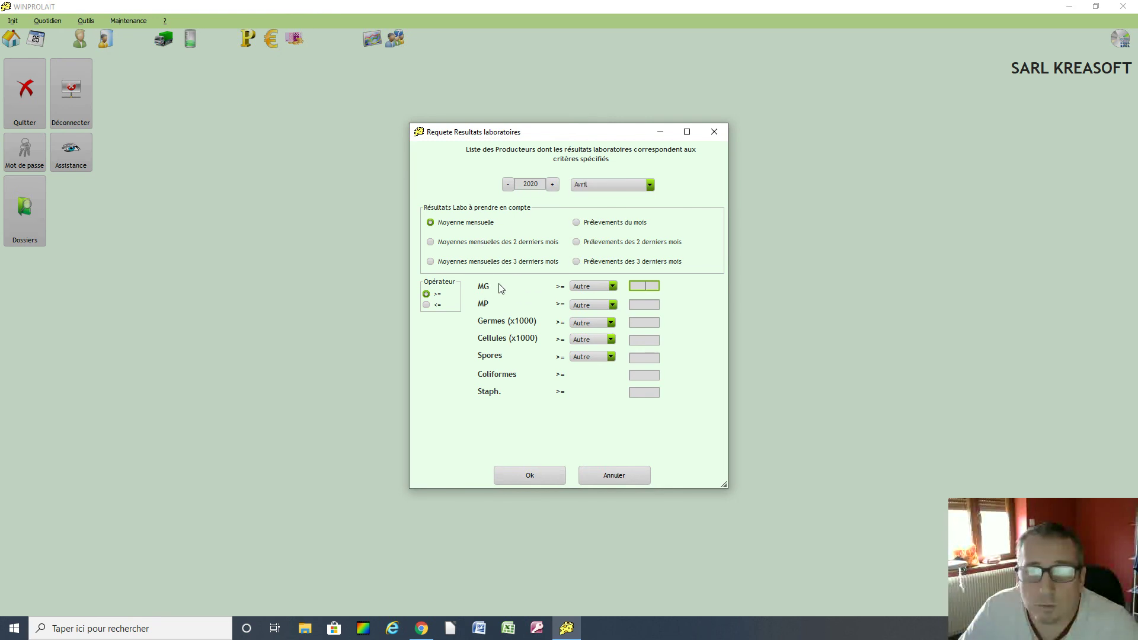
pyautogui.click(613, 288)
pyautogui.click(589, 323)
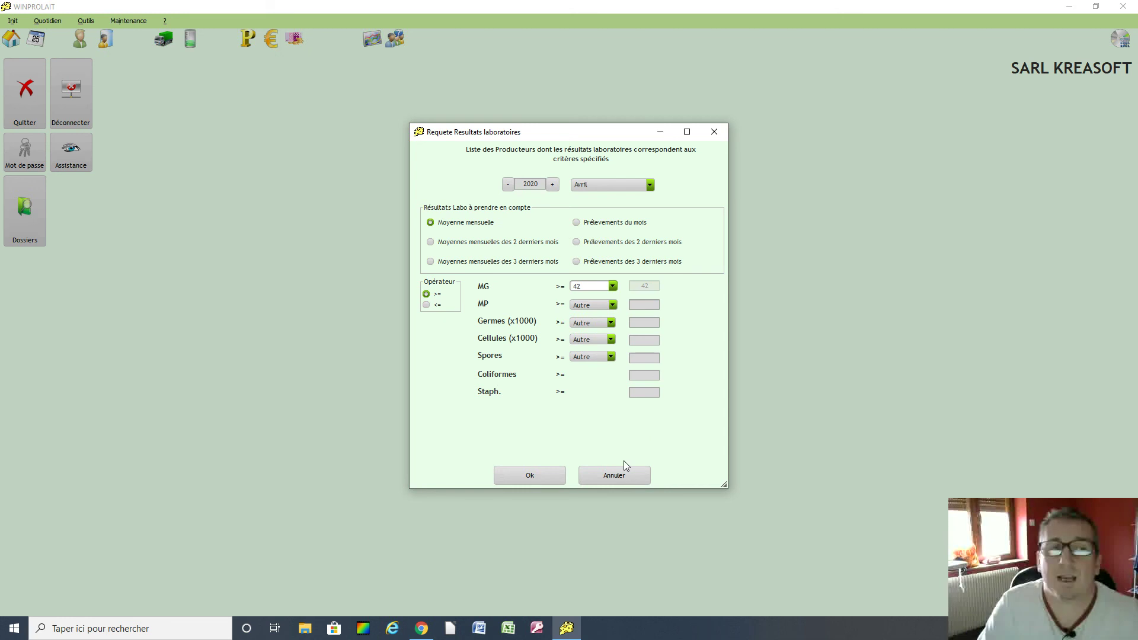
pyautogui.click(624, 477)
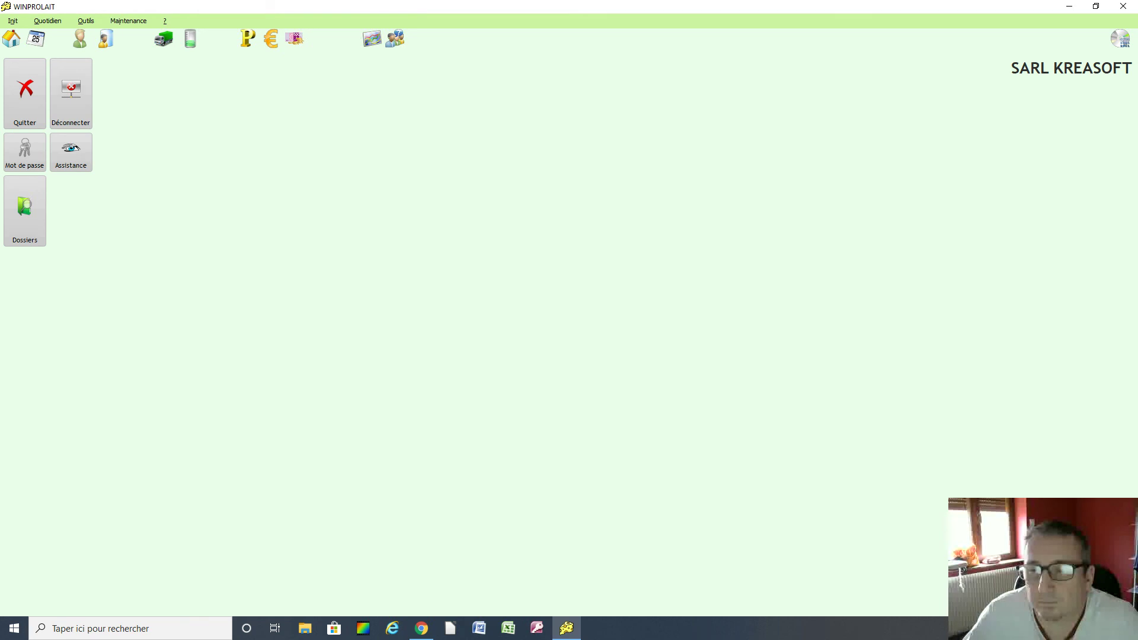
pyautogui.rightClick(991, 628)
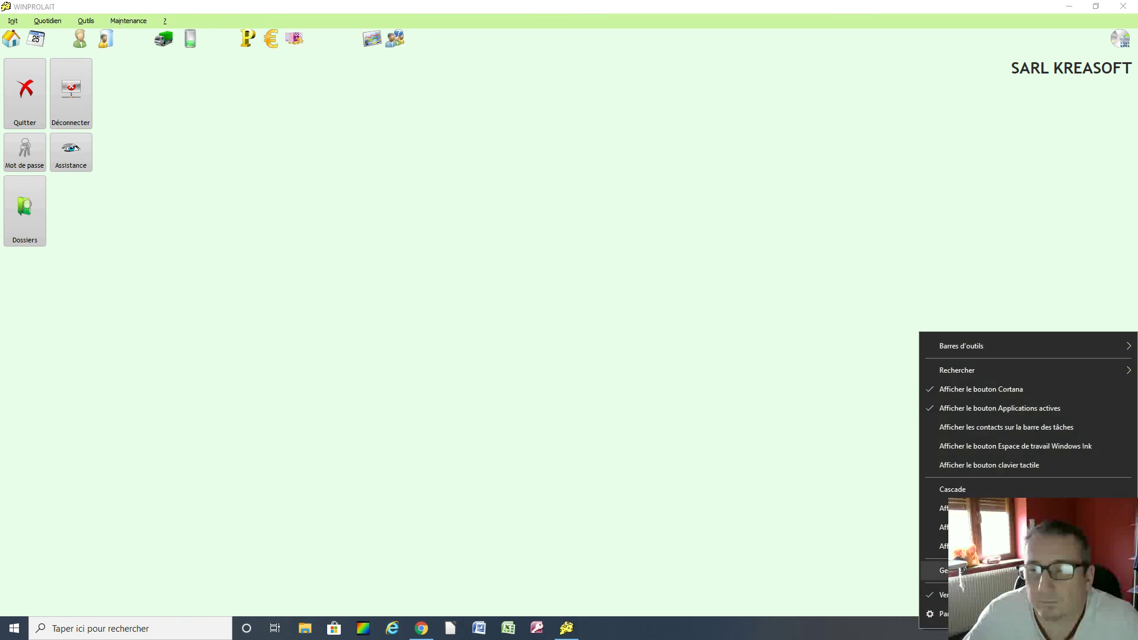
pyautogui.click(785, 556)
pyautogui.click(992, 629)
pyautogui.rightClick(987, 603)
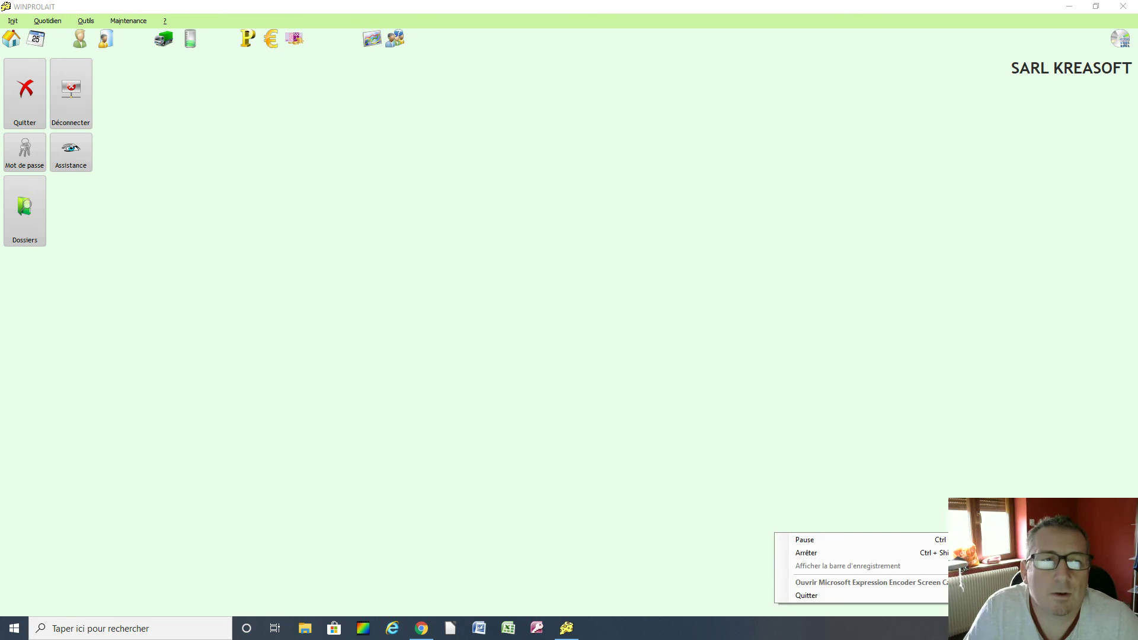